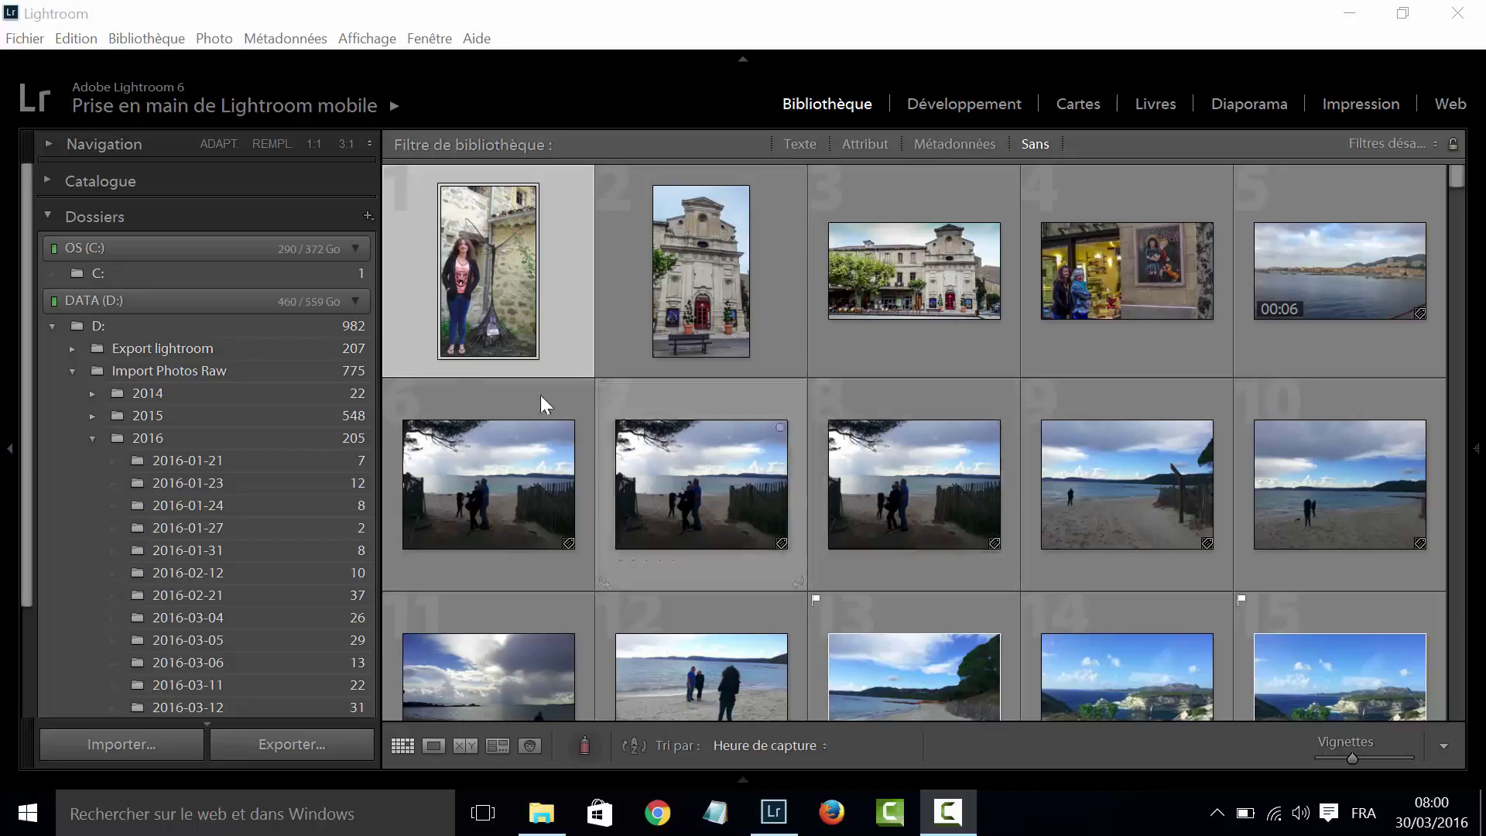
Show the twelve night photos of folder 2016-01-23 and bring up the new-collection choices.
{"action": "scroll", "coordinate": [310, 418], "scroll_direction": "down", "scroll_amount": 3}
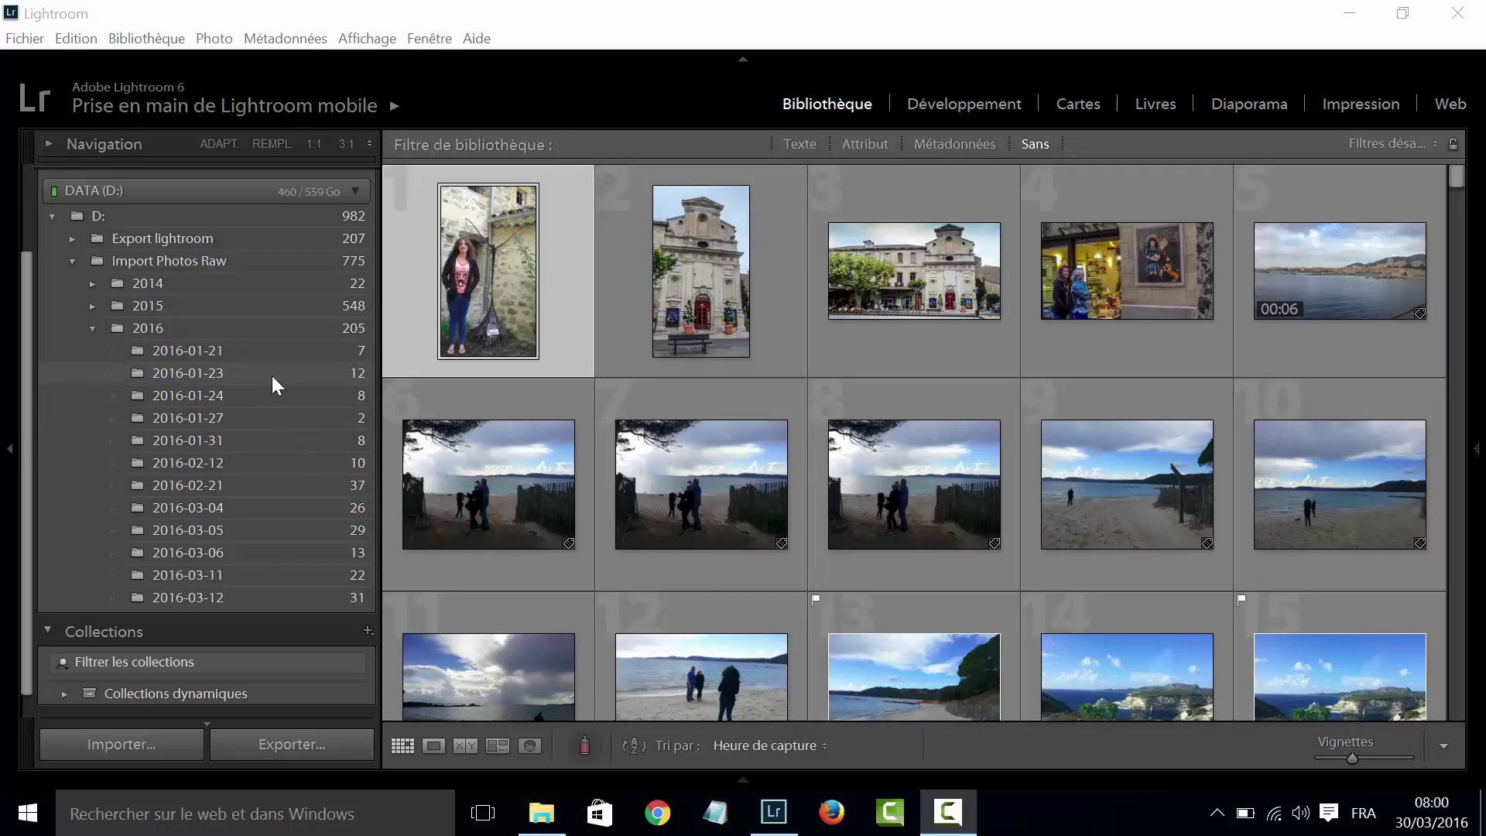
{"action": "left_click", "coordinate": [274, 371]}
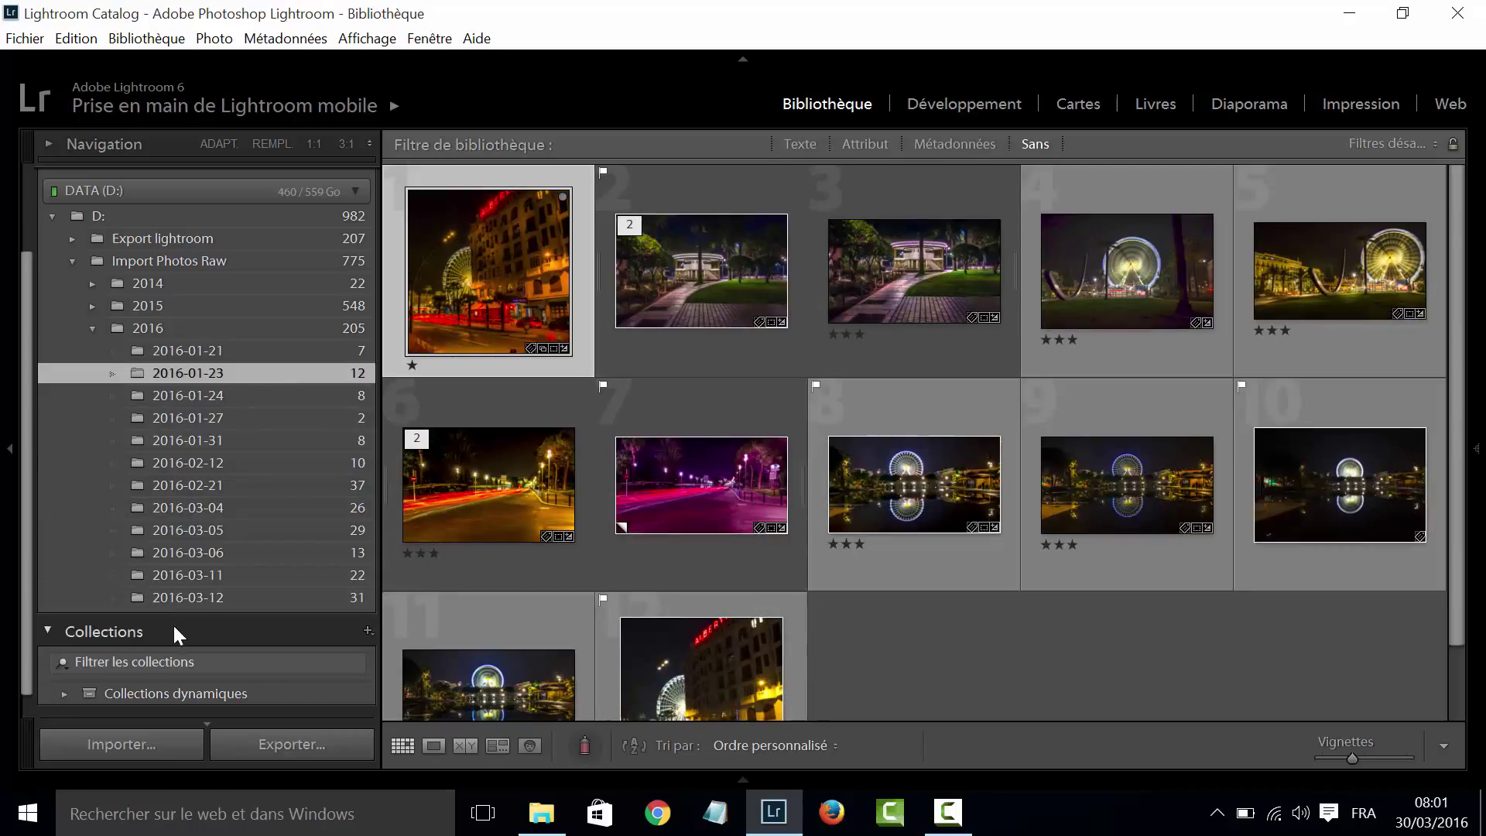
{"action": "scroll", "coordinate": [223, 531], "scroll_direction": "down", "scroll_amount": 1}
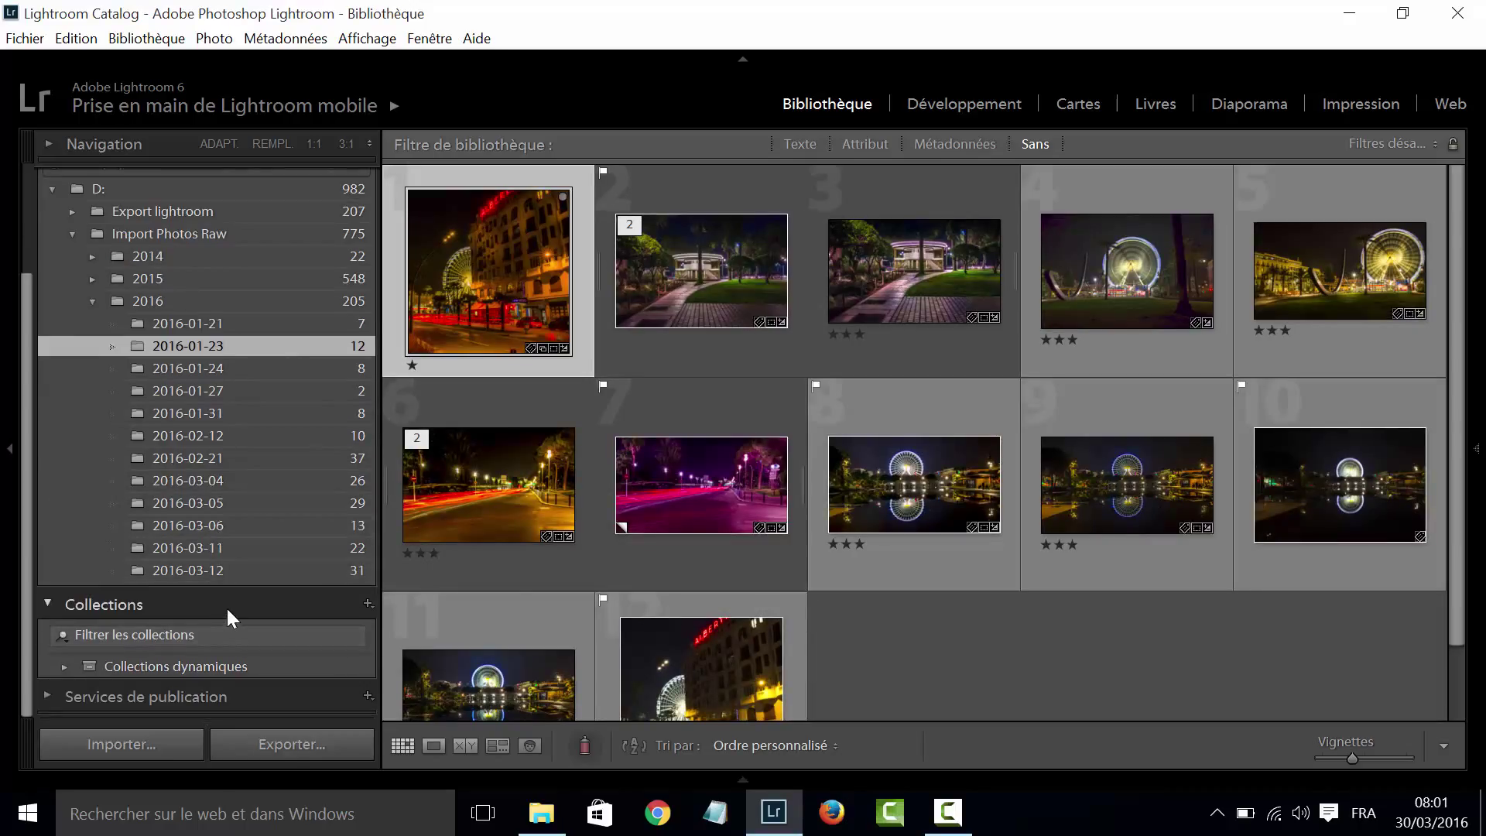
{"action": "left_click", "coordinate": [226, 608]}
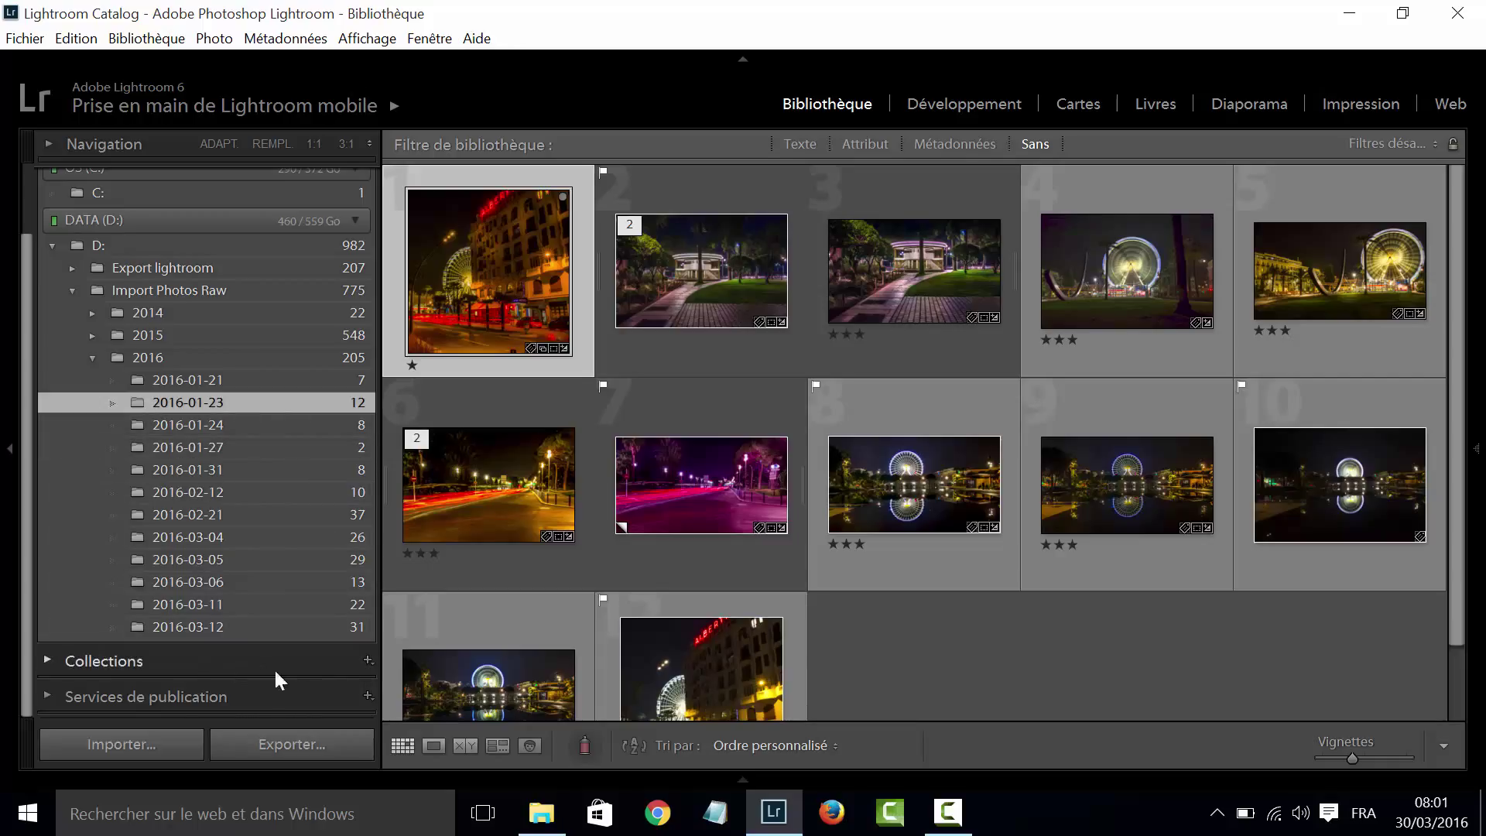
{"action": "left_click", "coordinate": [367, 660]}
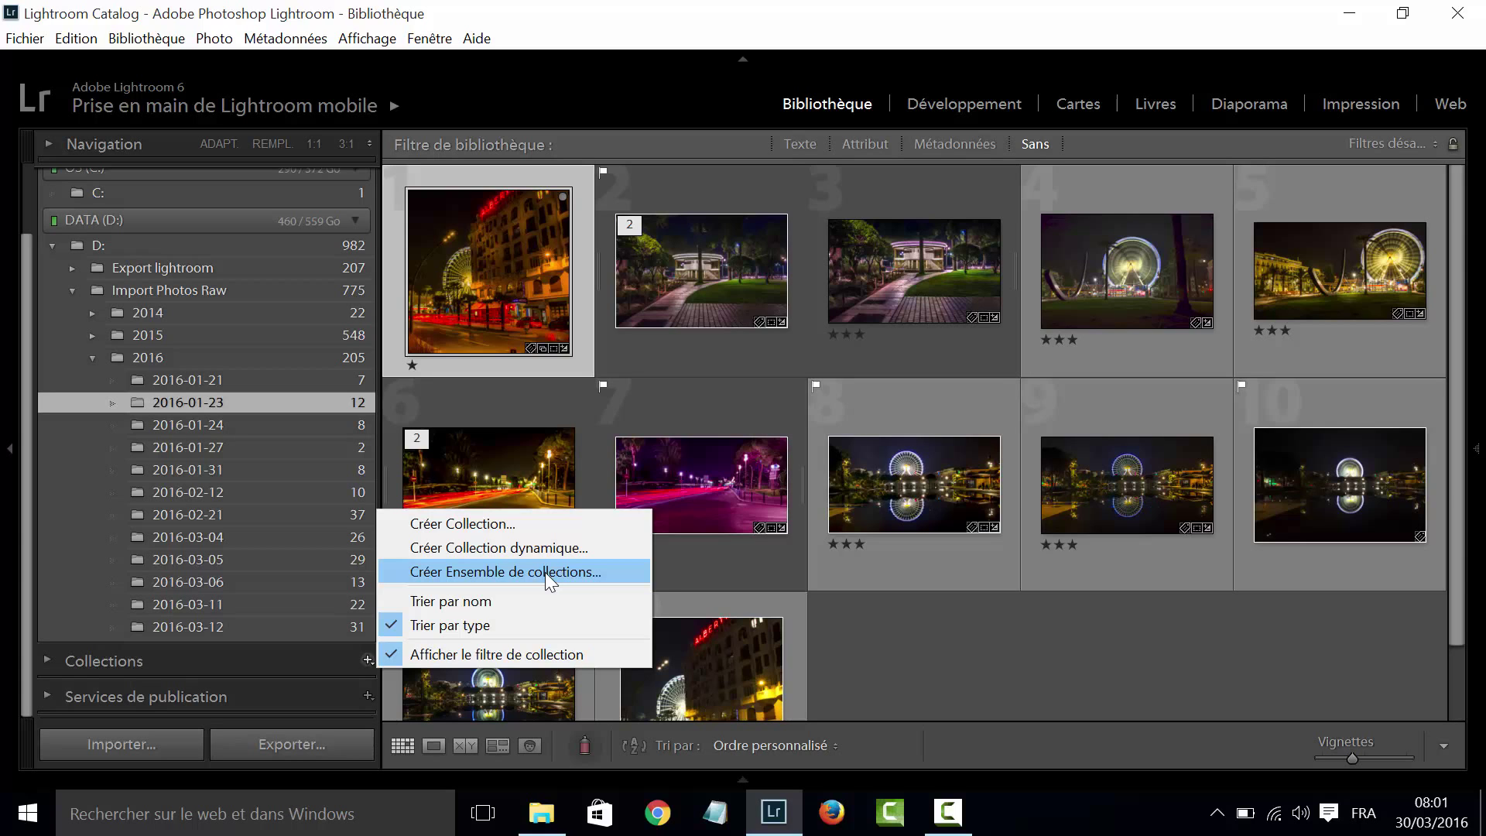
Create the collection set 'Vacances' with Créer Ensemble de collections.
{"action": "left_click", "coordinate": [545, 571]}
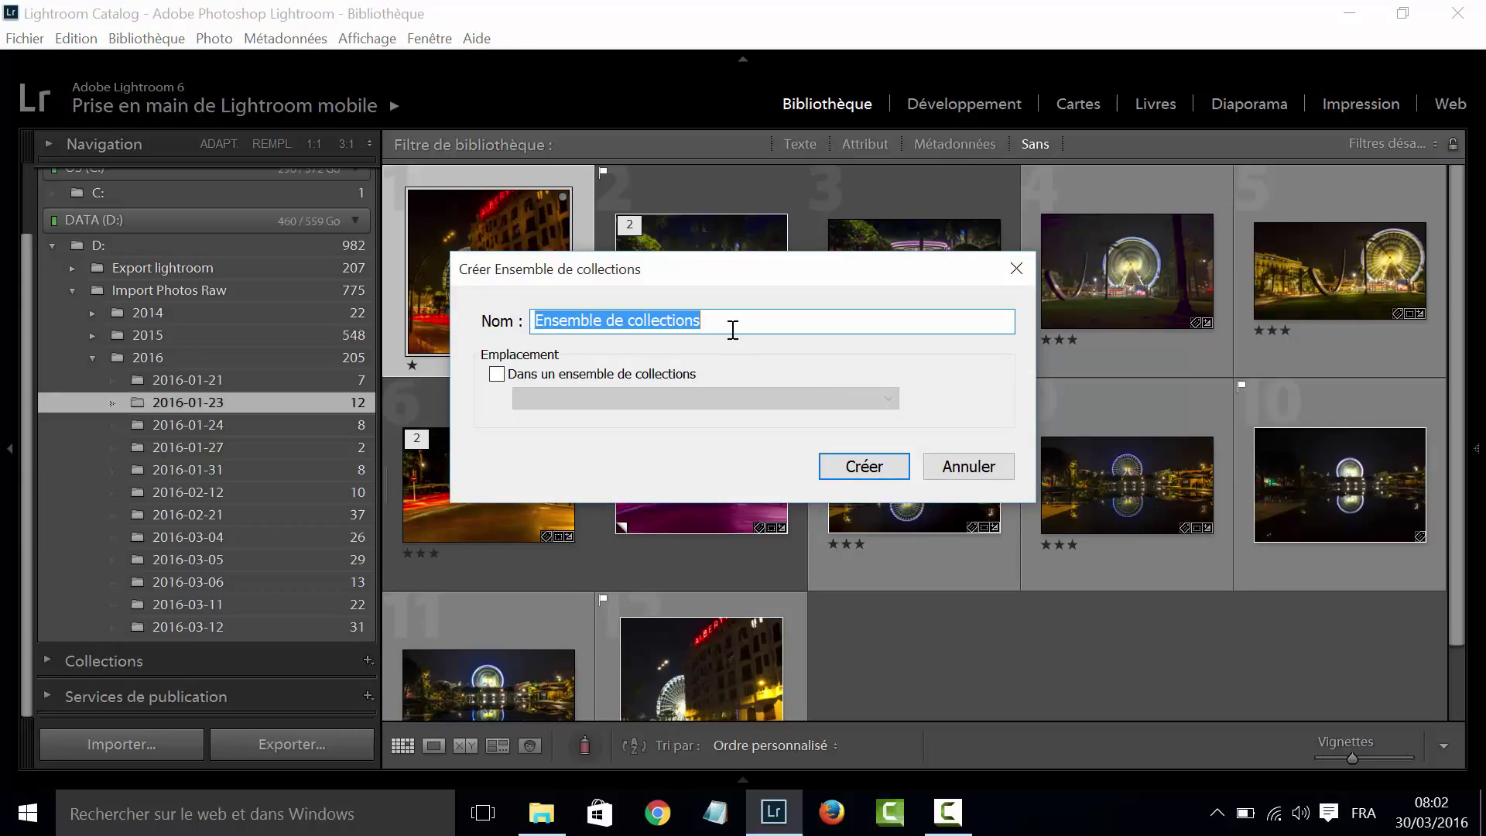
{"action": "type", "text": "Vaca"}
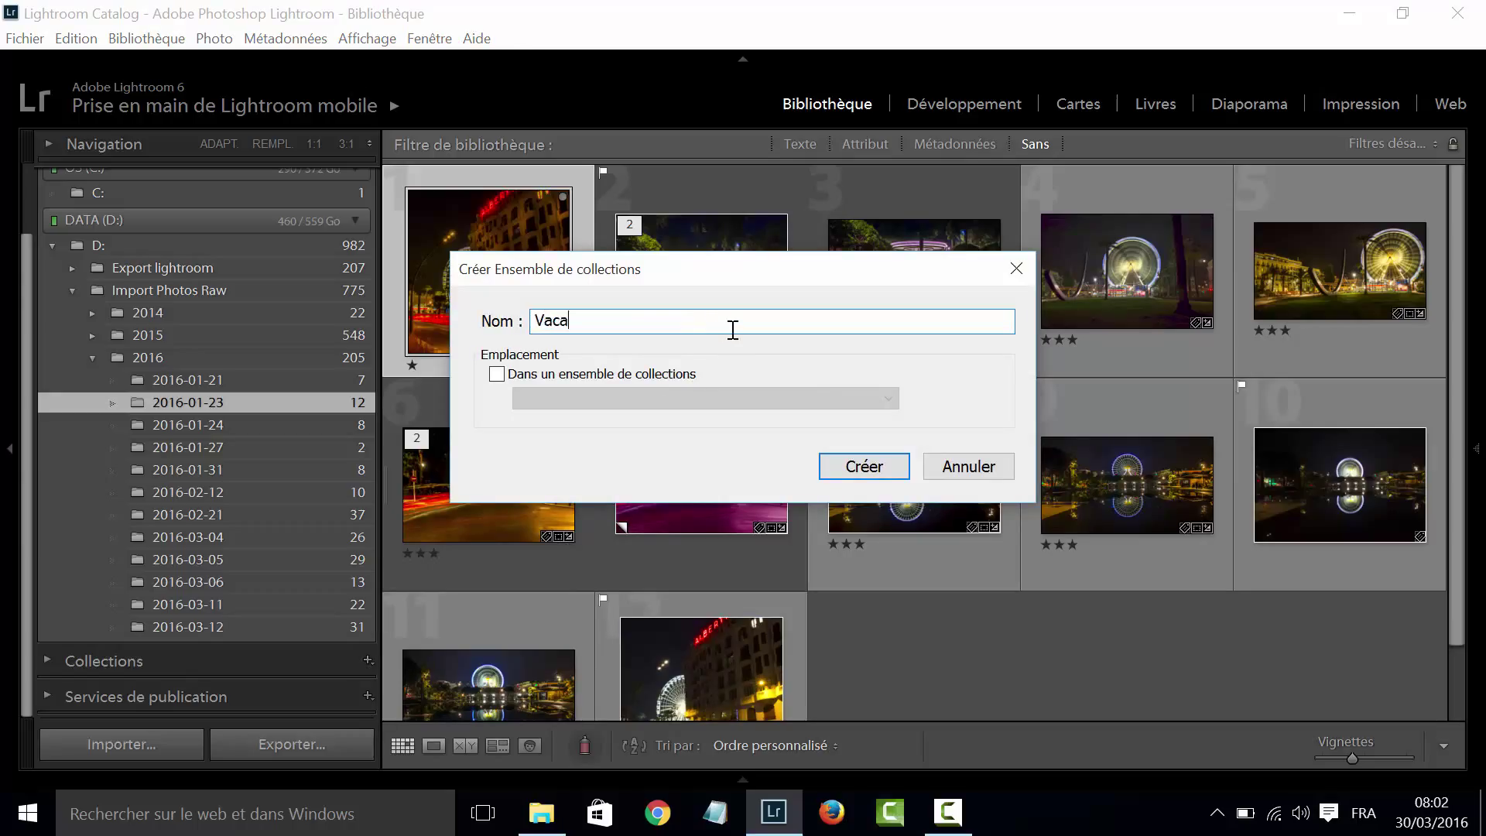
{"action": "type", "text": "nces"}
{"action": "left_click", "coordinate": [863, 465]}
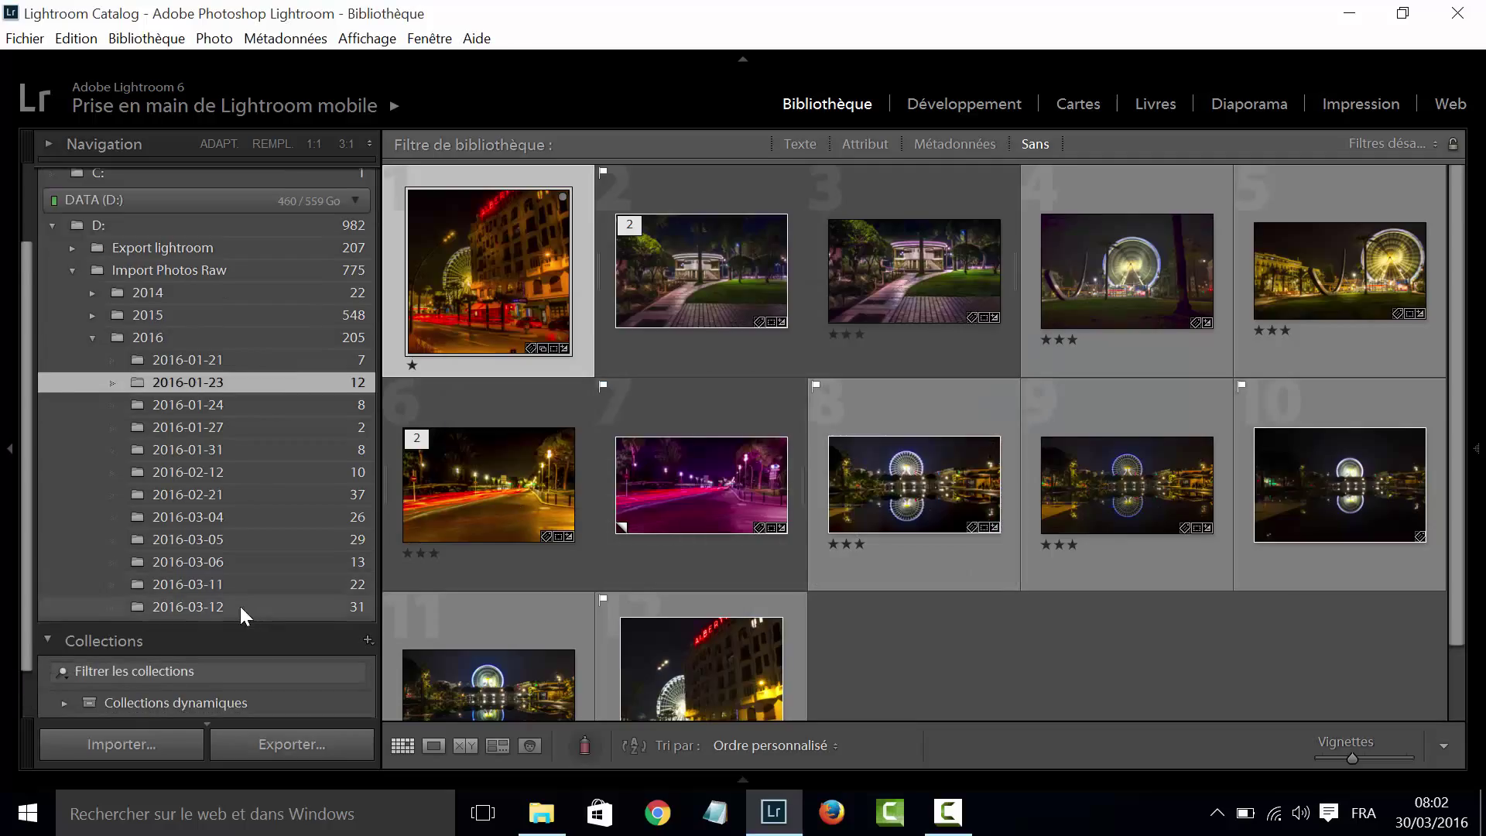
{"action": "scroll", "coordinate": [244, 607], "scroll_direction": "down", "scroll_amount": 2}
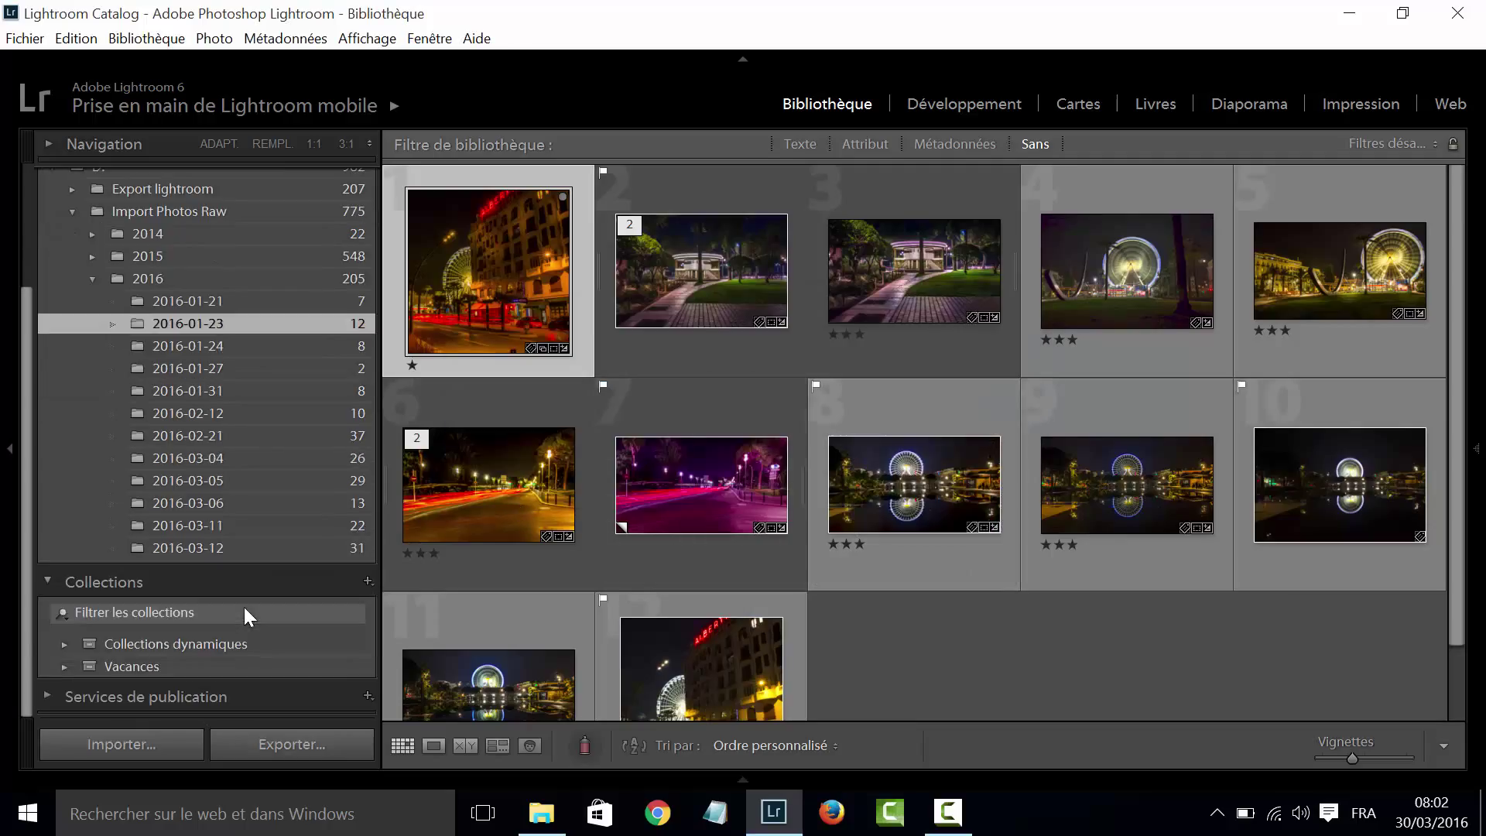
With the Vacances set selected, create the collection 'nice' inside it.
{"action": "left_click", "coordinate": [262, 673]}
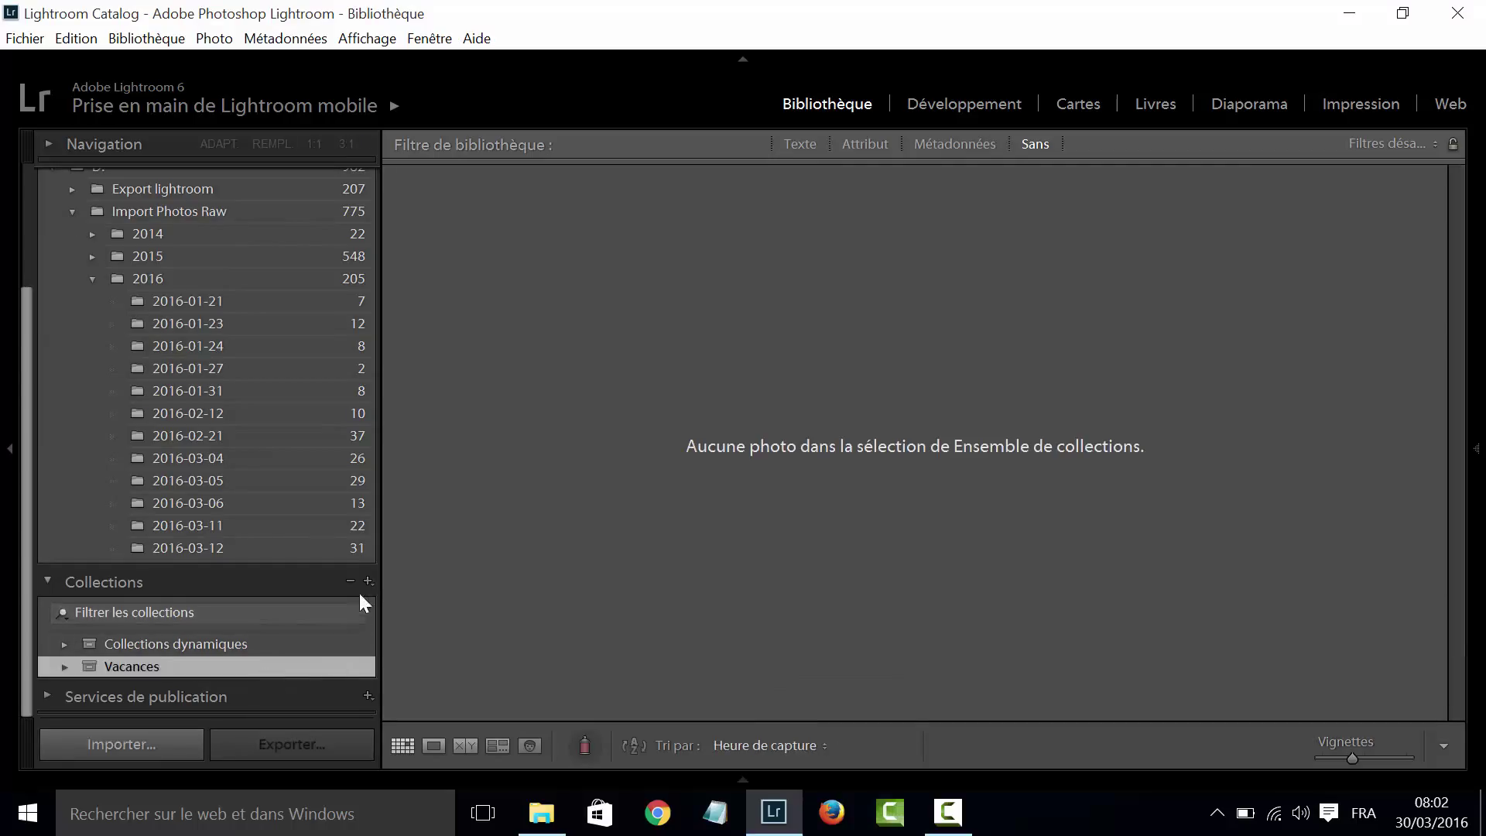
{"action": "left_click", "coordinate": [369, 581]}
{"action": "left_click", "coordinate": [461, 600]}
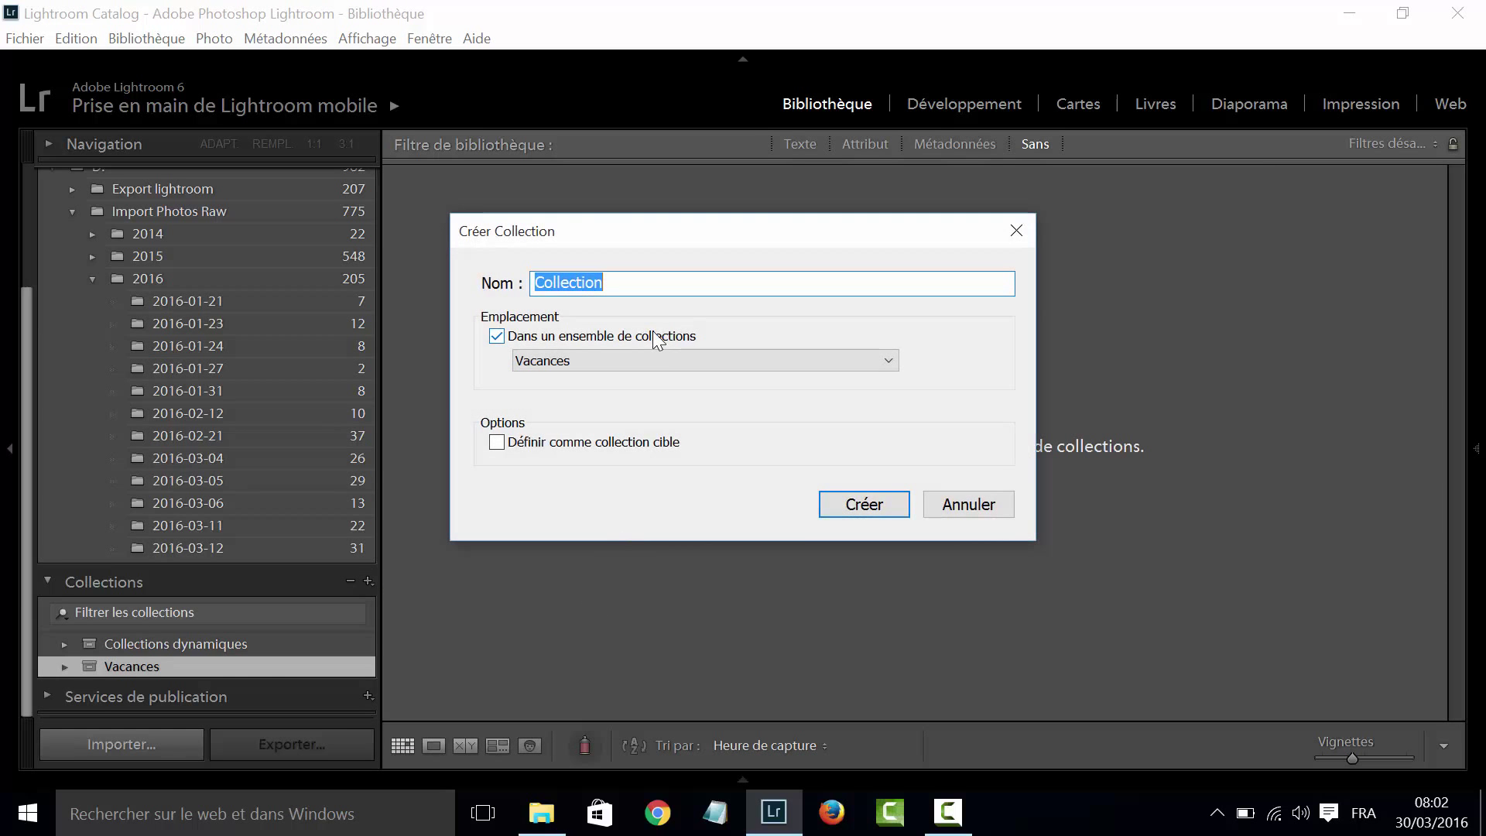
{"action": "type", "text": "nice"}
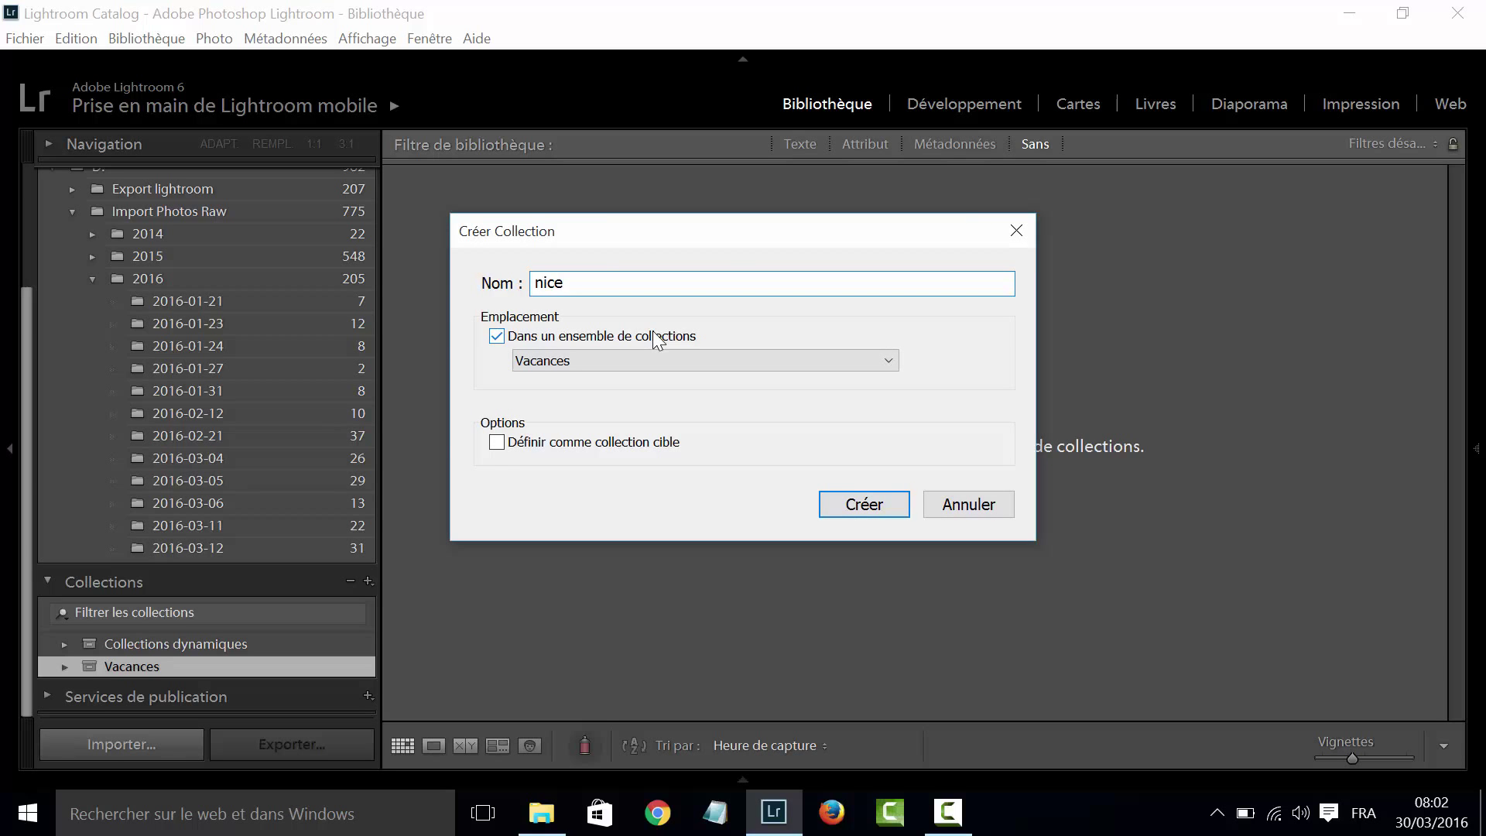
{"action": "left_click", "coordinate": [853, 504]}
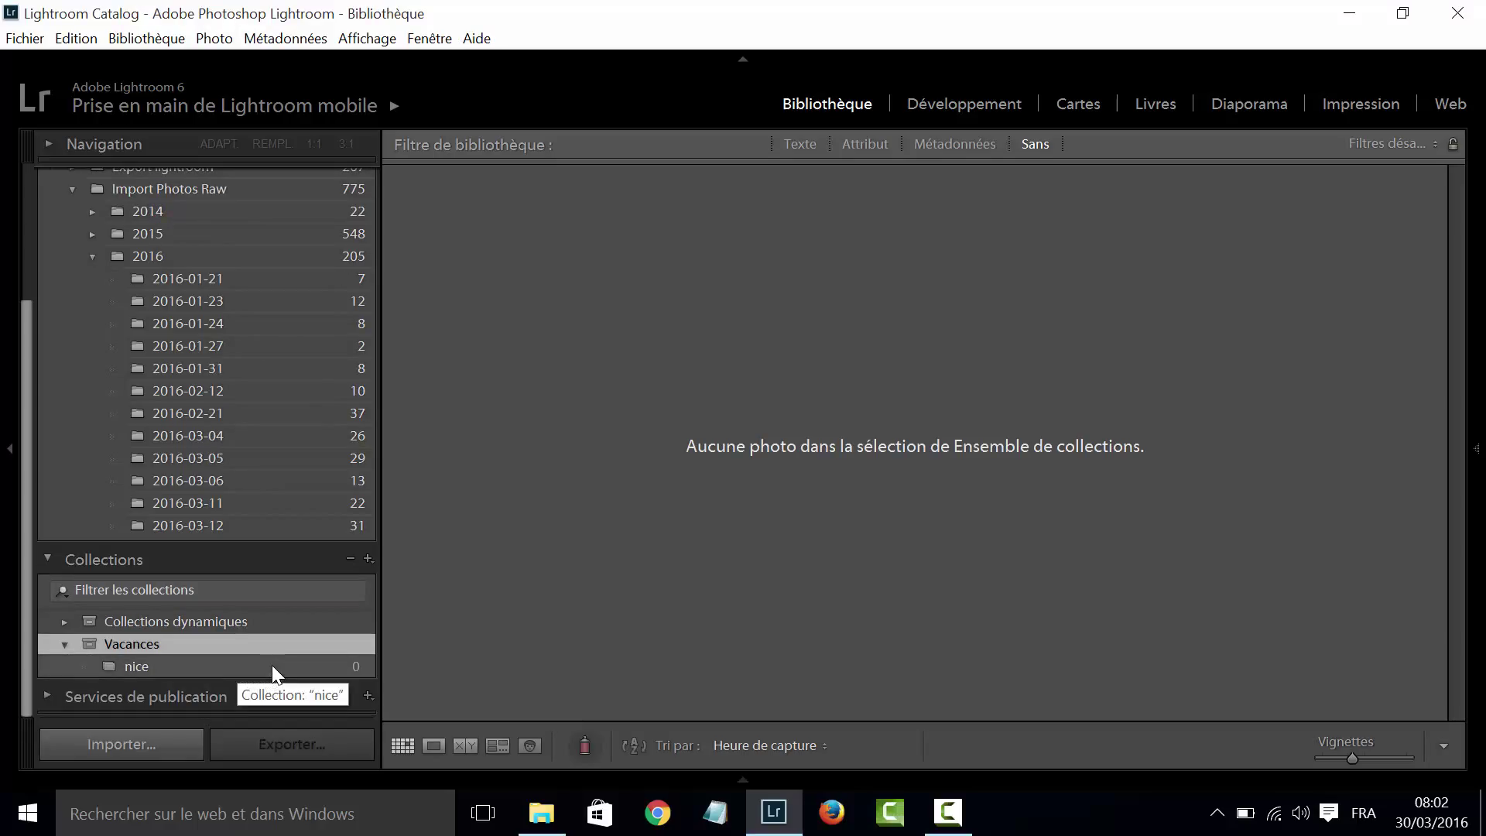
Show and browse the 29 Nice photos of folder 2016-03-05, selecting the rocky coast photo.
{"action": "left_click", "coordinate": [309, 458]}
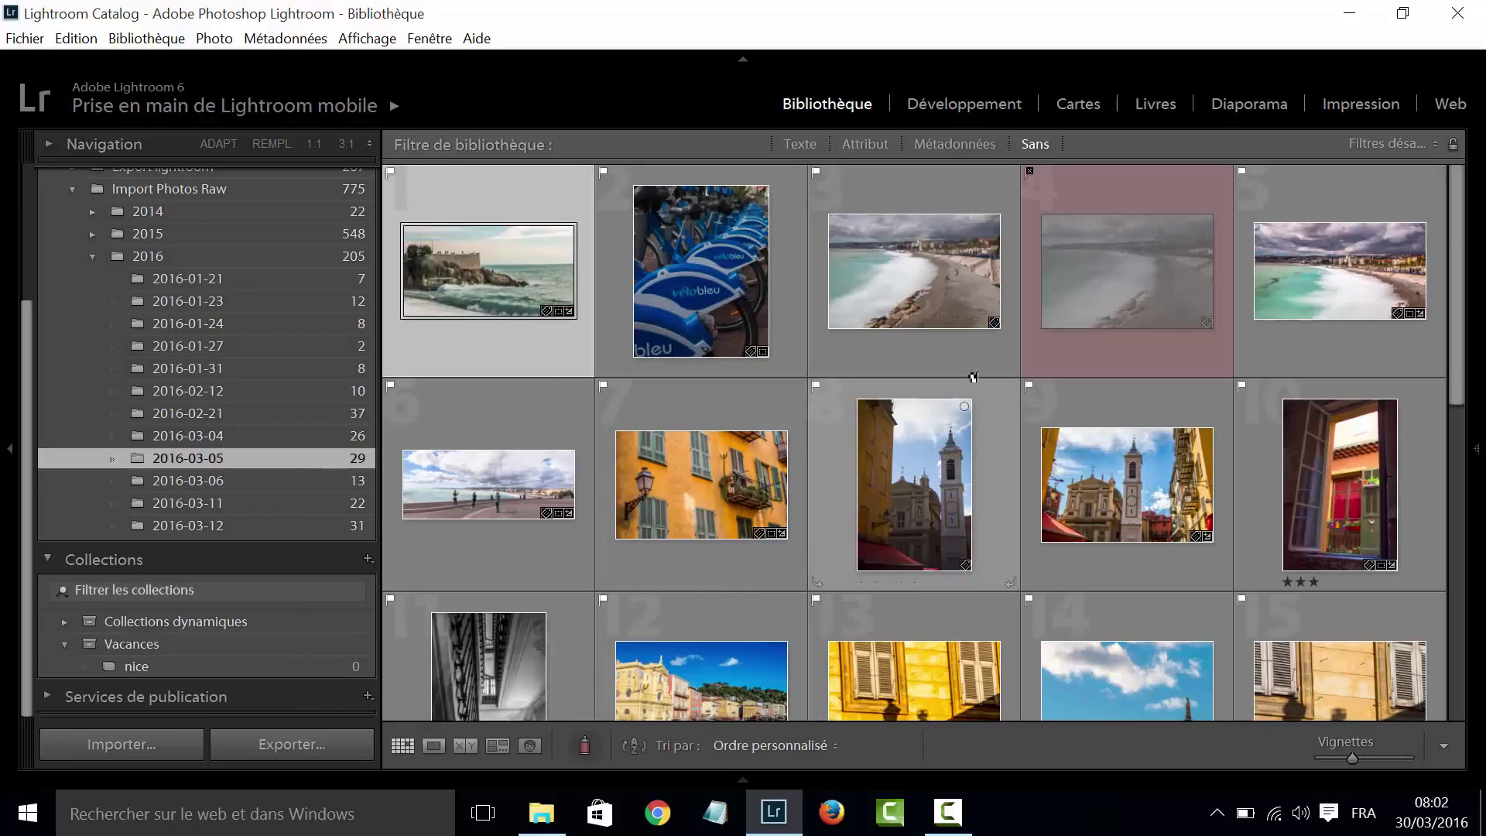
{"action": "scroll", "coordinate": [677, 320], "scroll_direction": "down", "scroll_amount": 2}
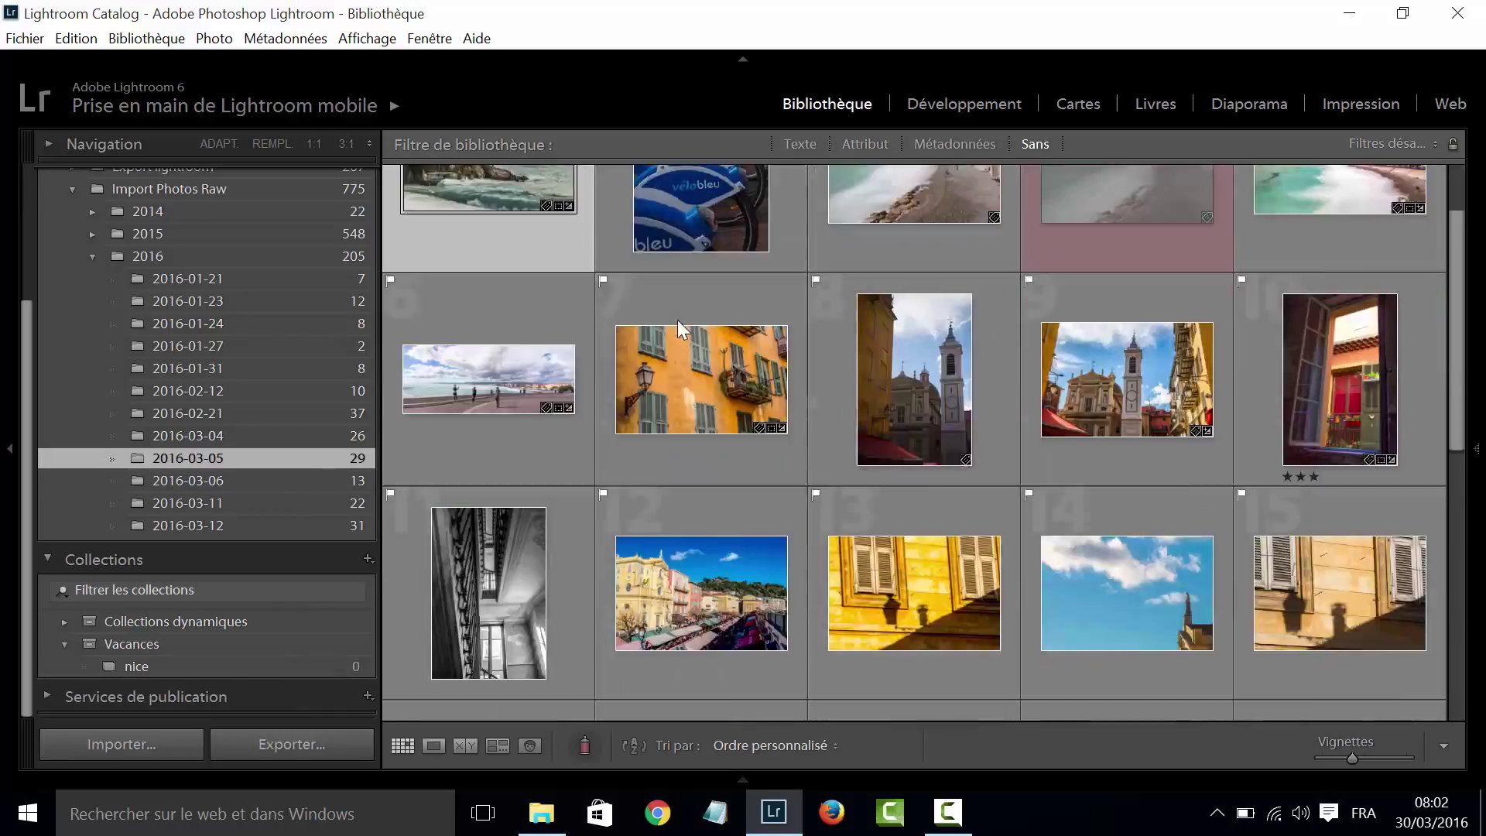
{"action": "scroll", "coordinate": [677, 319], "scroll_direction": "down", "scroll_amount": 3}
{"action": "scroll", "coordinate": [677, 319], "scroll_direction": "up", "scroll_amount": 2}
{"action": "scroll", "coordinate": [676, 320], "scroll_direction": "up", "scroll_amount": 3}
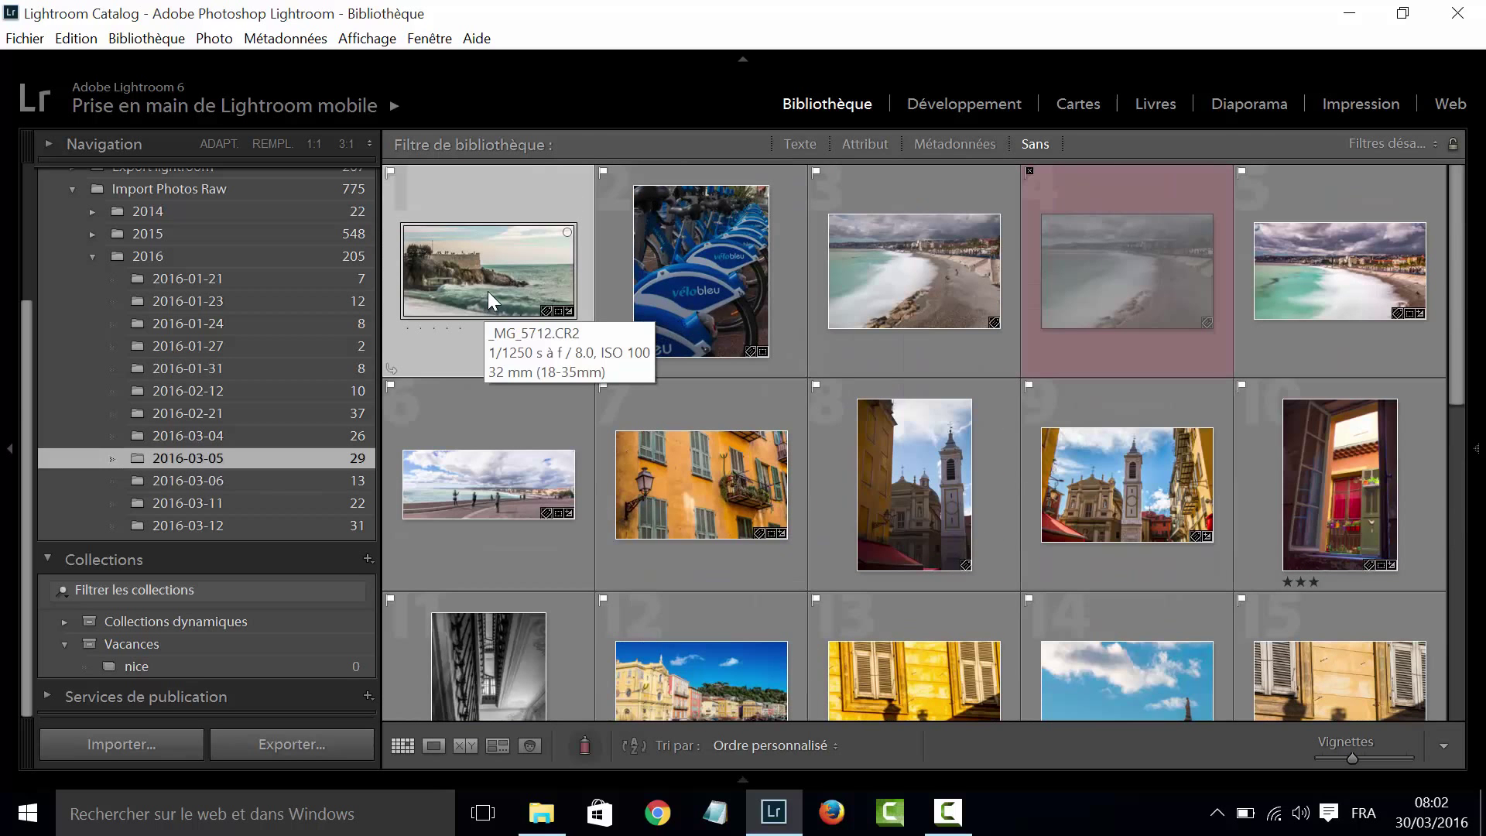
{"action": "scroll", "coordinate": [1257, 407], "scroll_direction": "down", "scroll_amount": 3}
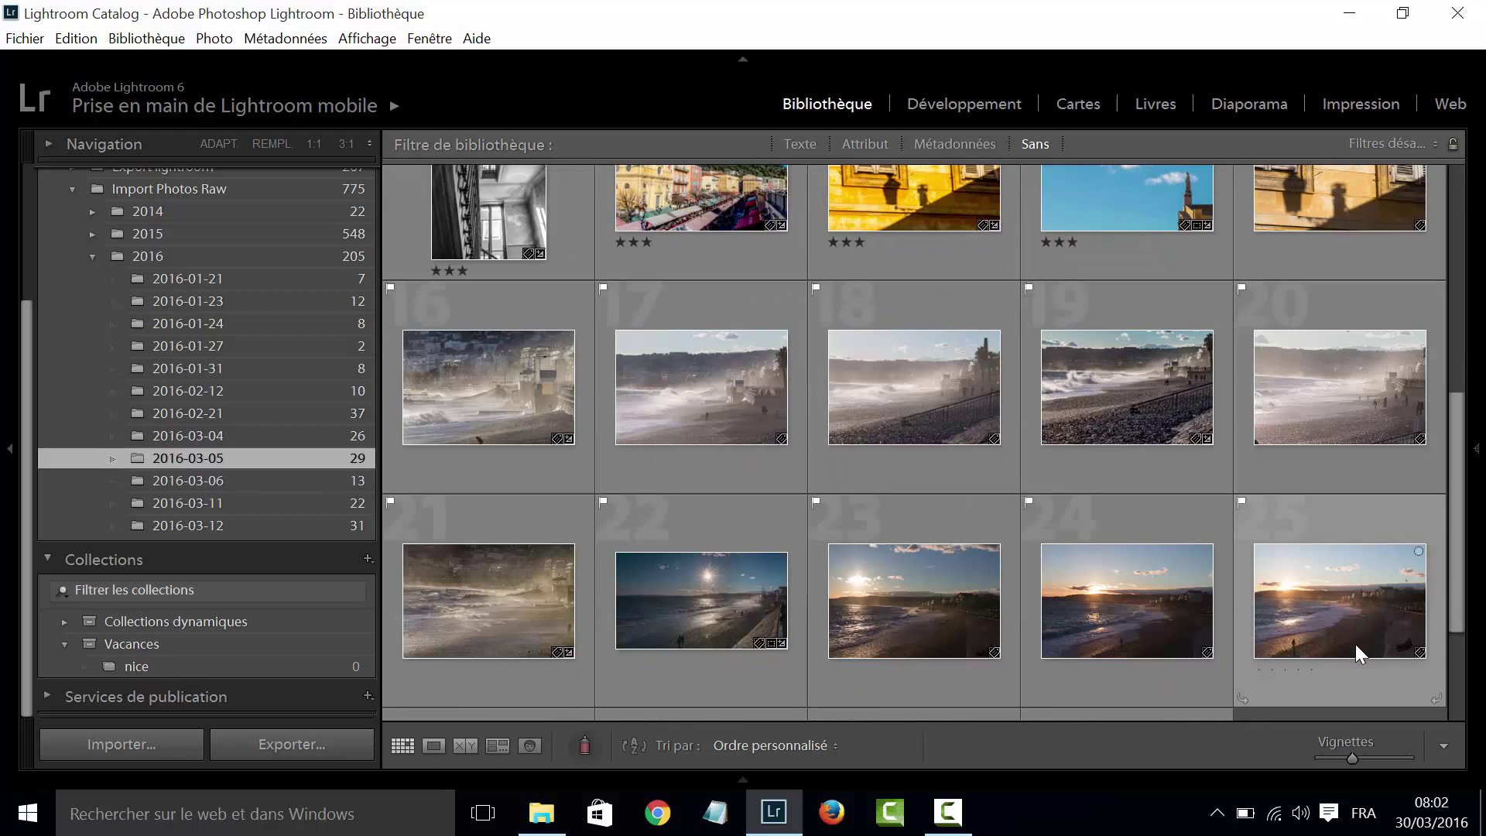
{"action": "scroll", "coordinate": [696, 453], "scroll_direction": "up", "scroll_amount": 3}
{"action": "scroll", "coordinate": [682, 456], "scroll_direction": "up", "scroll_amount": 1}
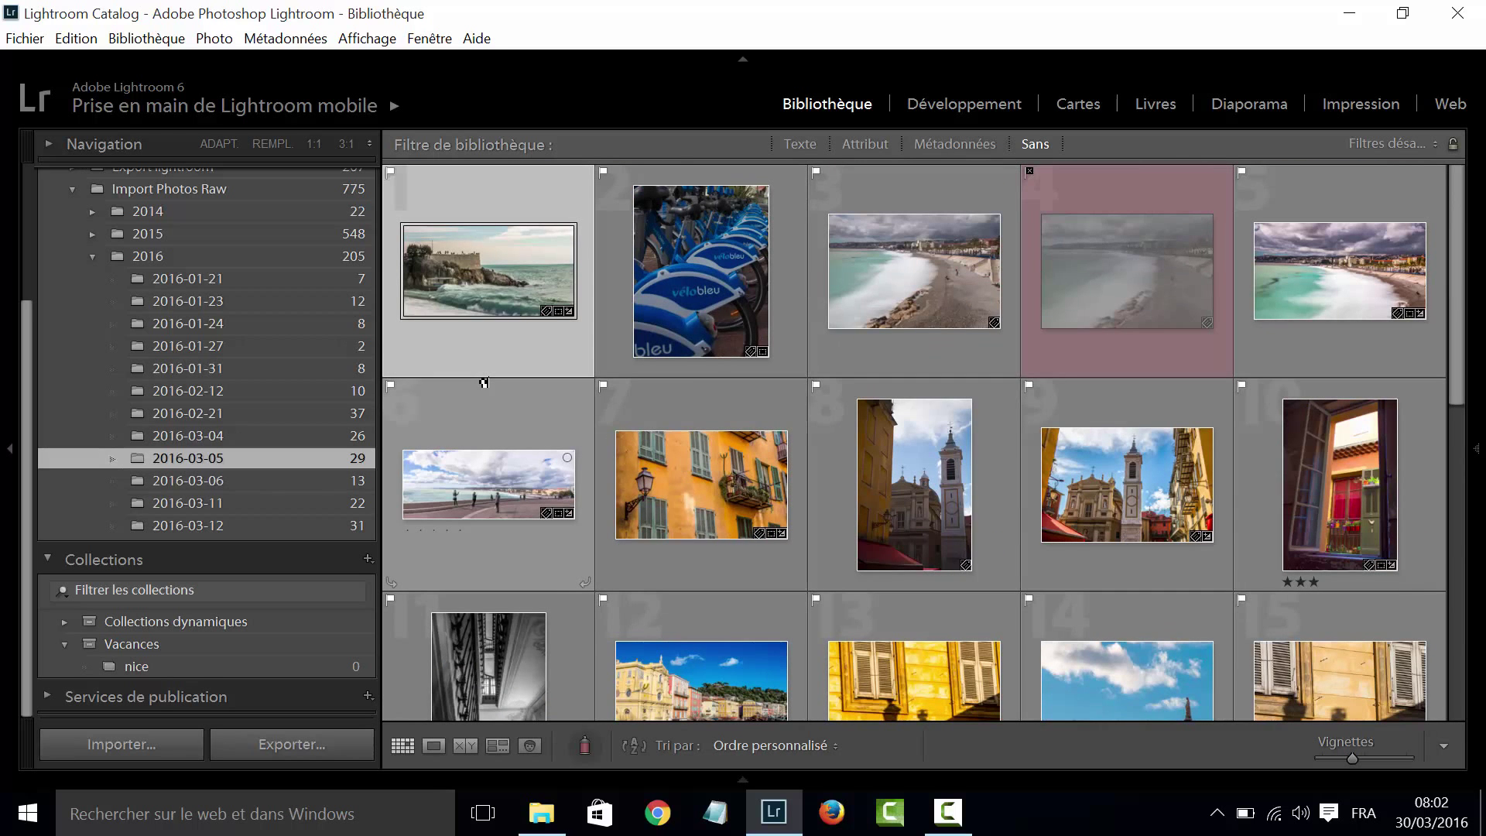
{"action": "key", "text": "ctrl+a"}
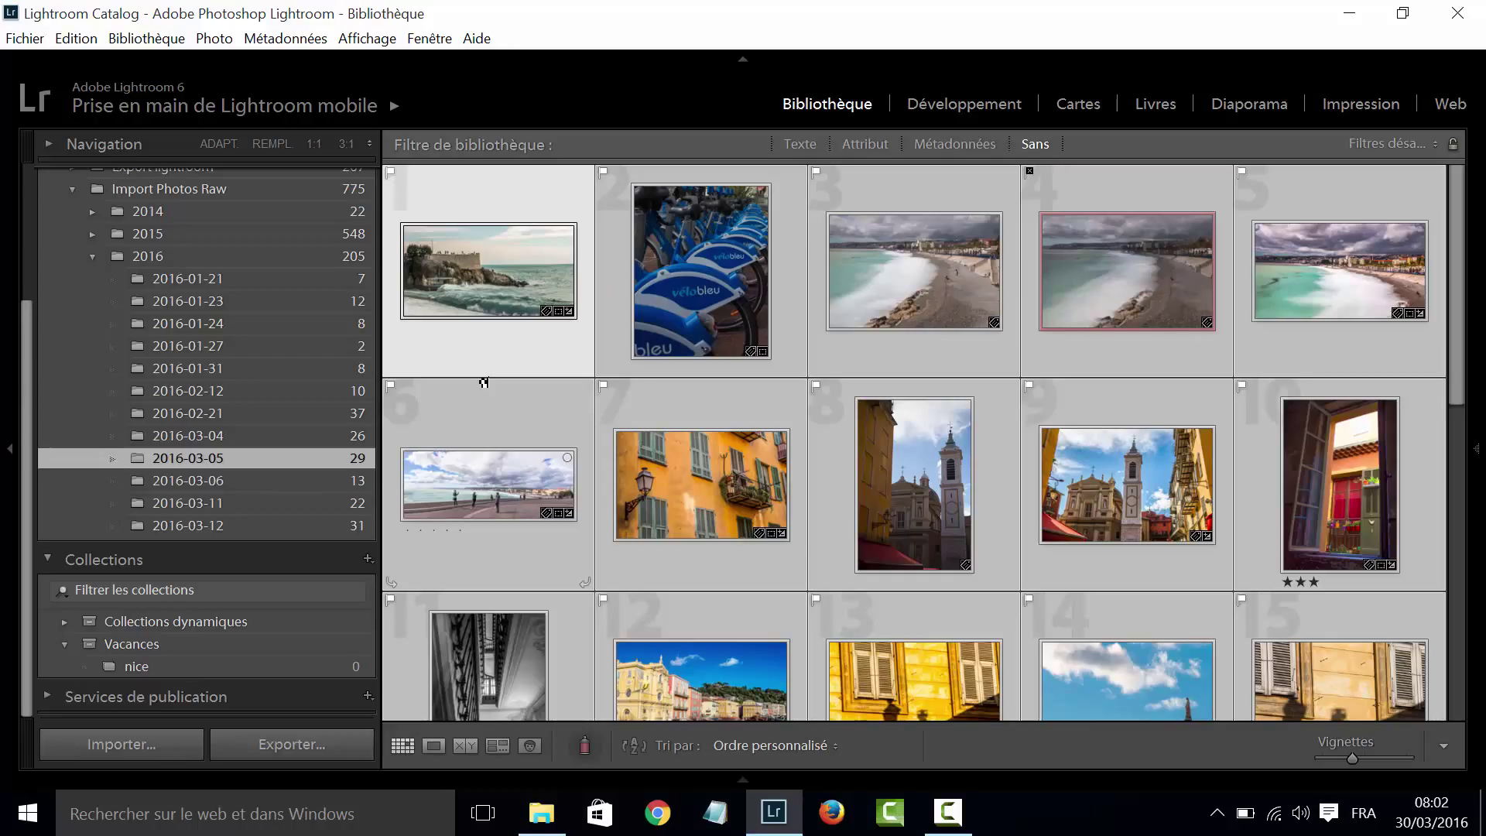
{"action": "left_click", "coordinate": [506, 343]}
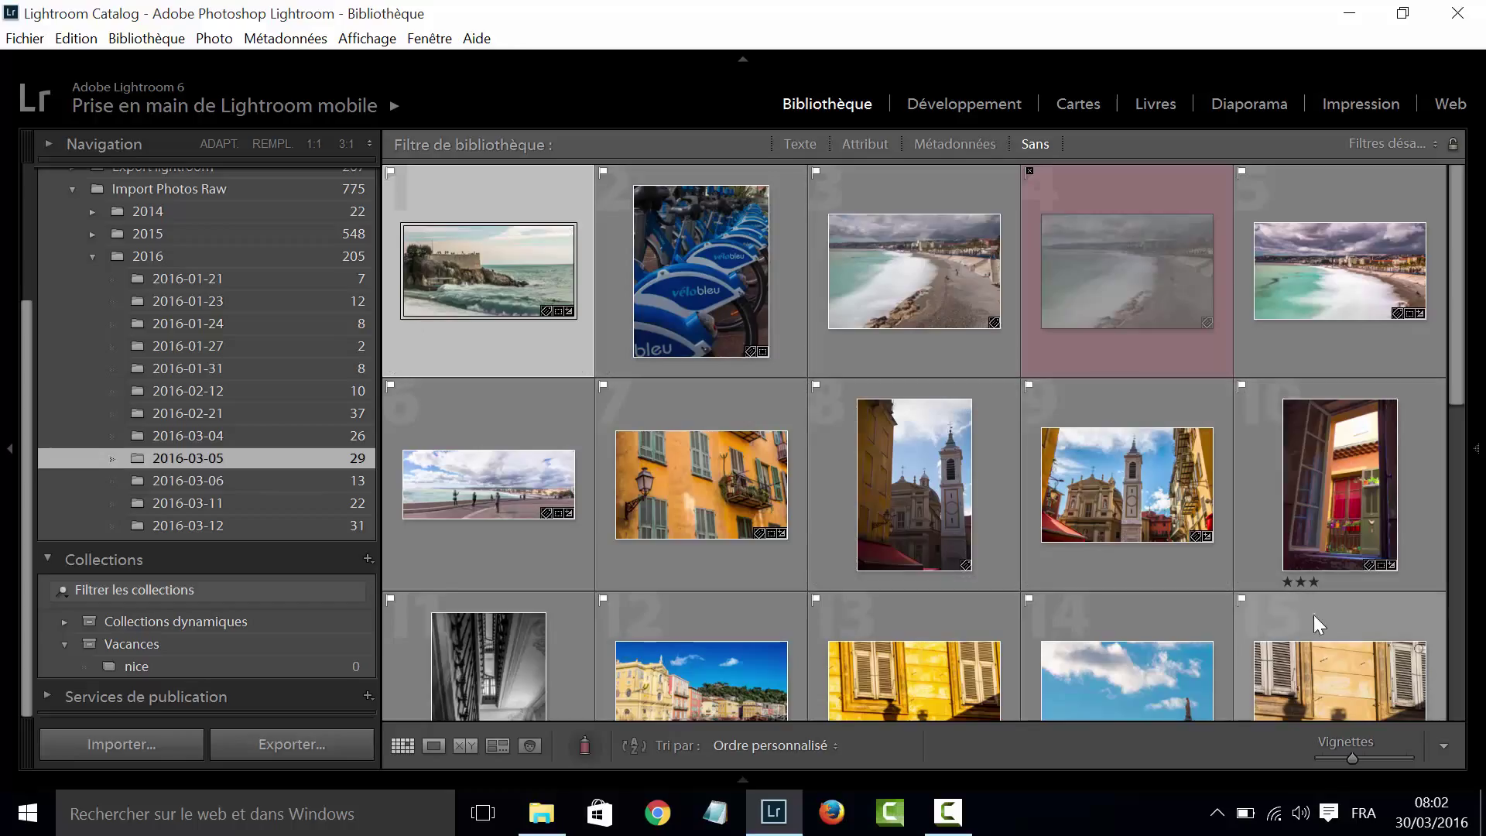
Add six Nice photos, such as the rocky coast, bay and bell tower shots, to 'nice'.
{"action": "key", "text": "ctrl+a"}
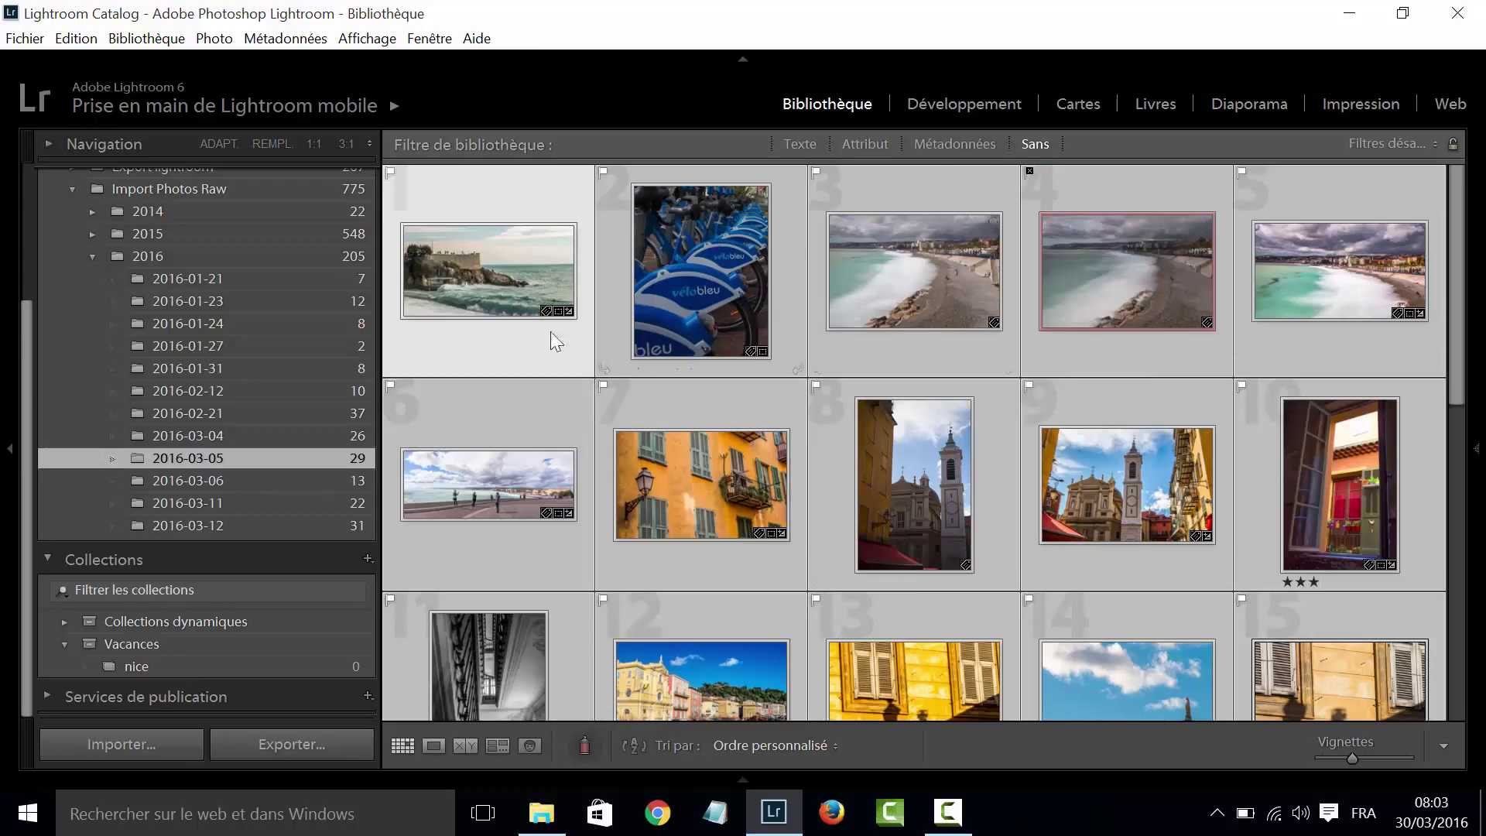
{"action": "left_click", "coordinate": [510, 343]}
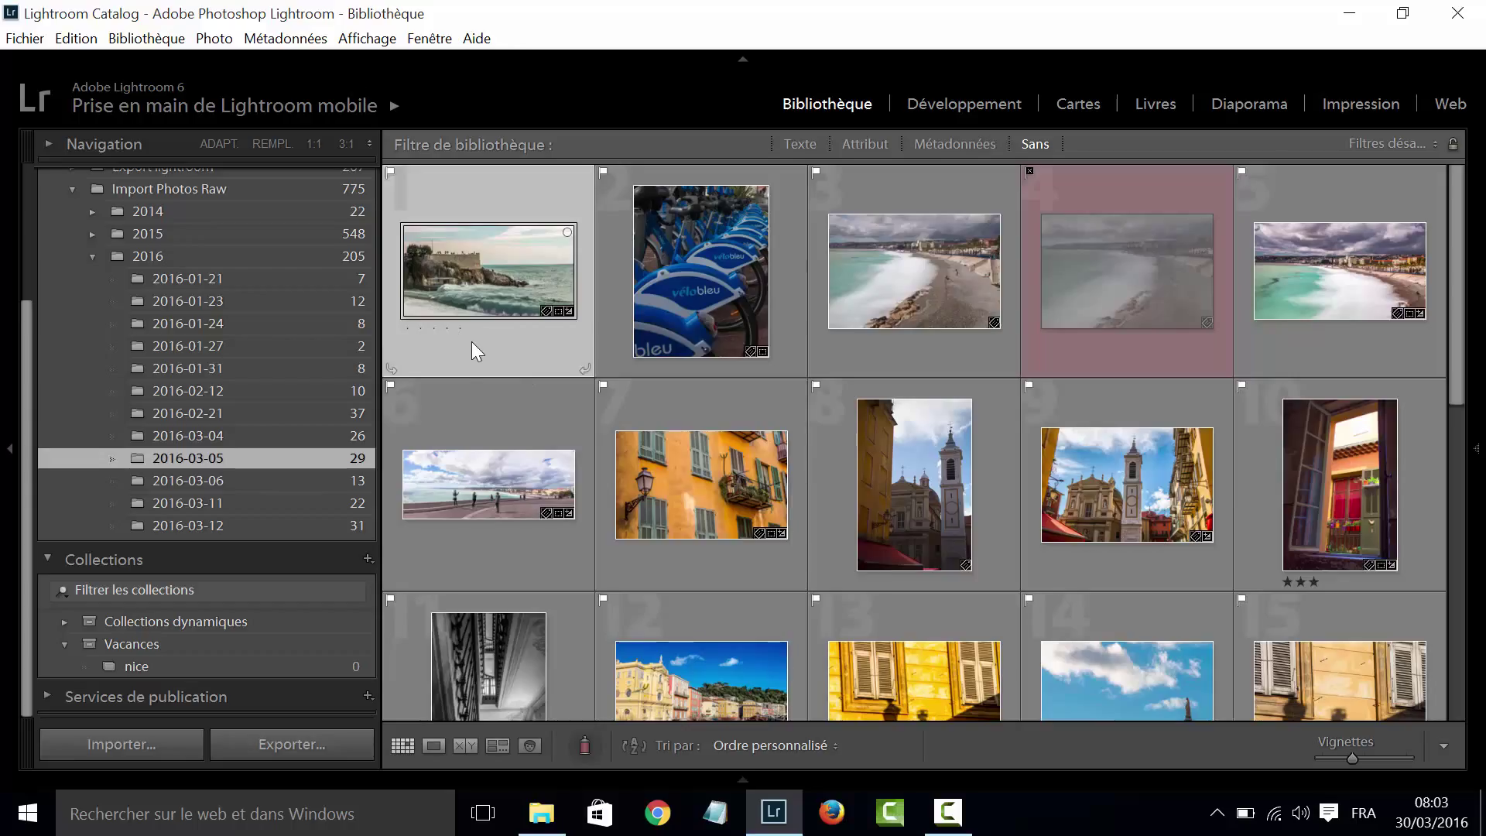
{"action": "left_click", "coordinate": [639, 357], "text": "ctrl"}
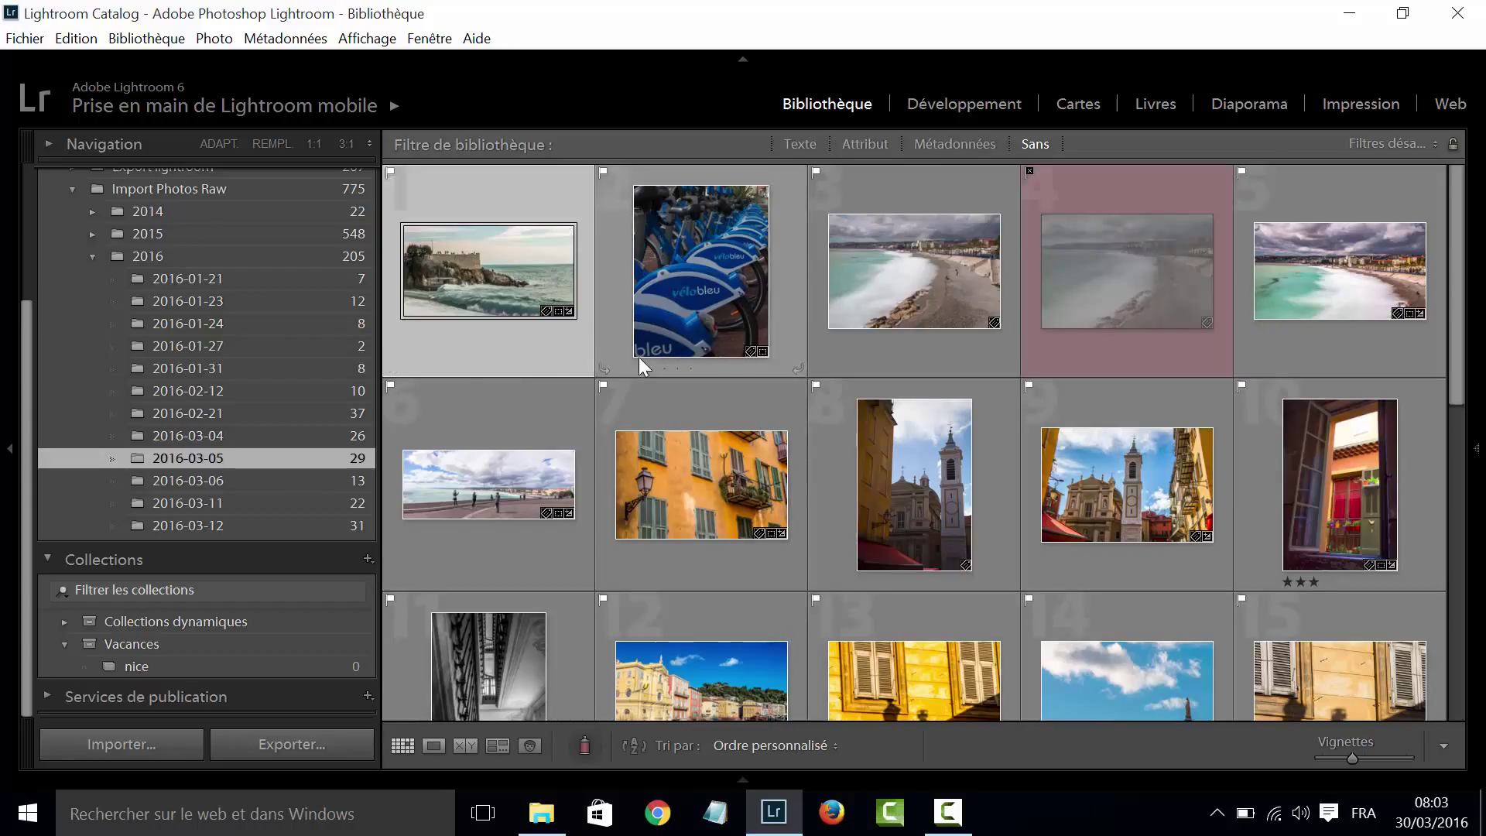
{"action": "left_click", "coordinate": [902, 342], "text": "ctrl"}
{"action": "left_click", "coordinate": [1259, 351], "text": "ctrl"}
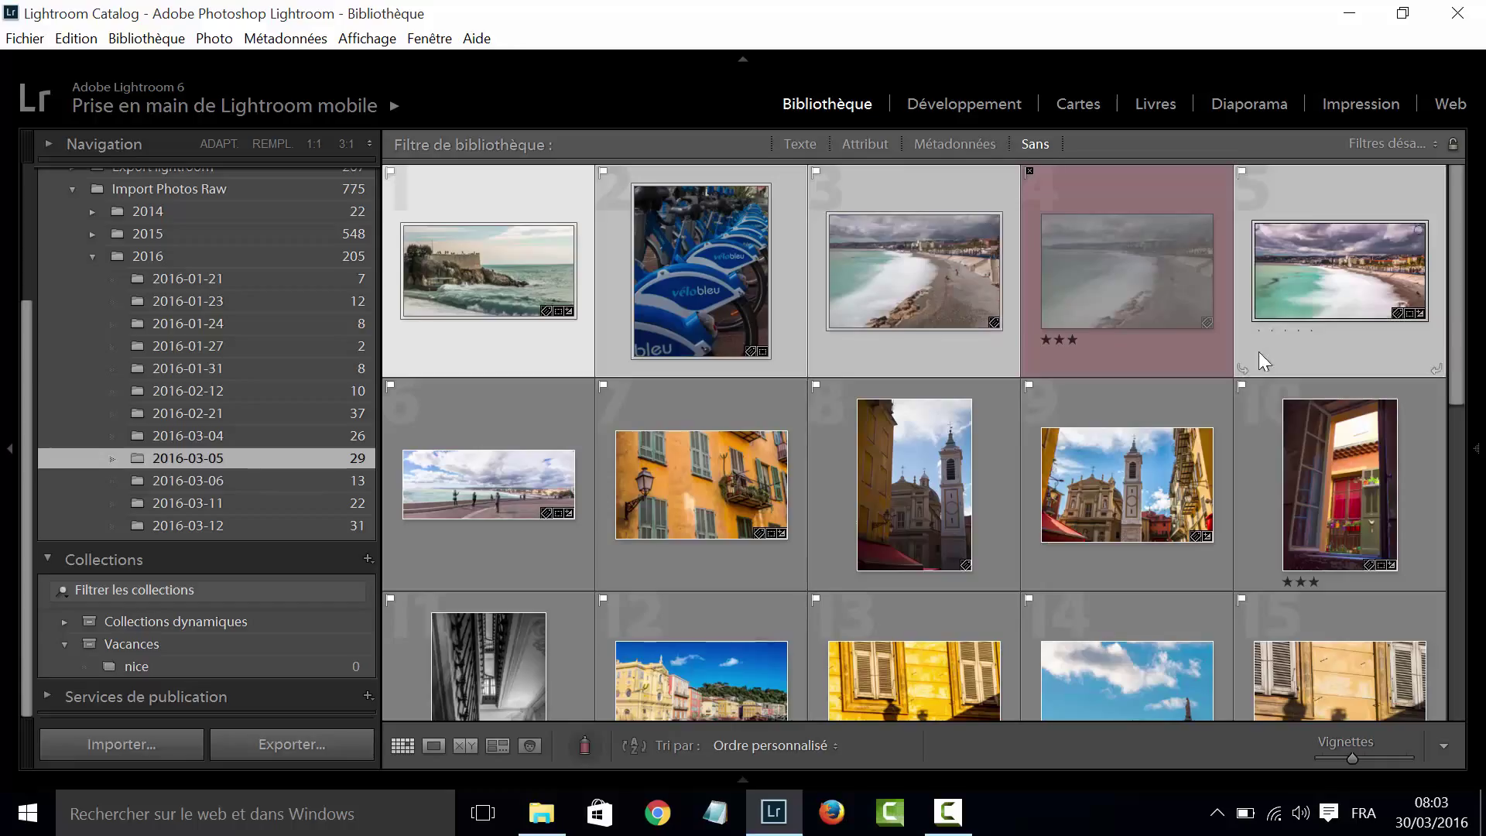
{"action": "left_click", "coordinate": [830, 553], "text": "ctrl"}
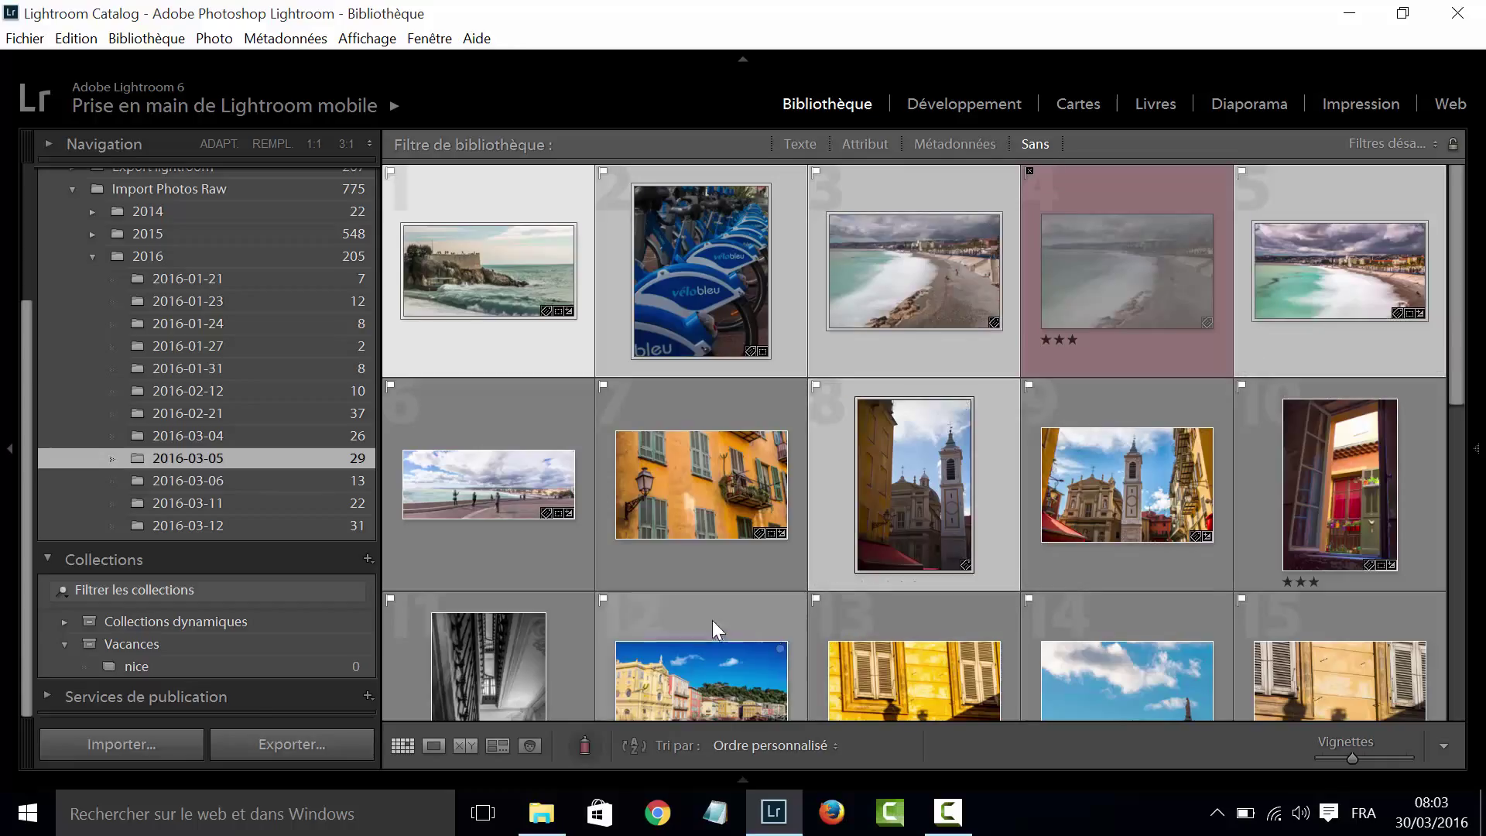
{"action": "right_click", "coordinate": [260, 668]}
{"action": "left_click", "coordinate": [308, 625]}
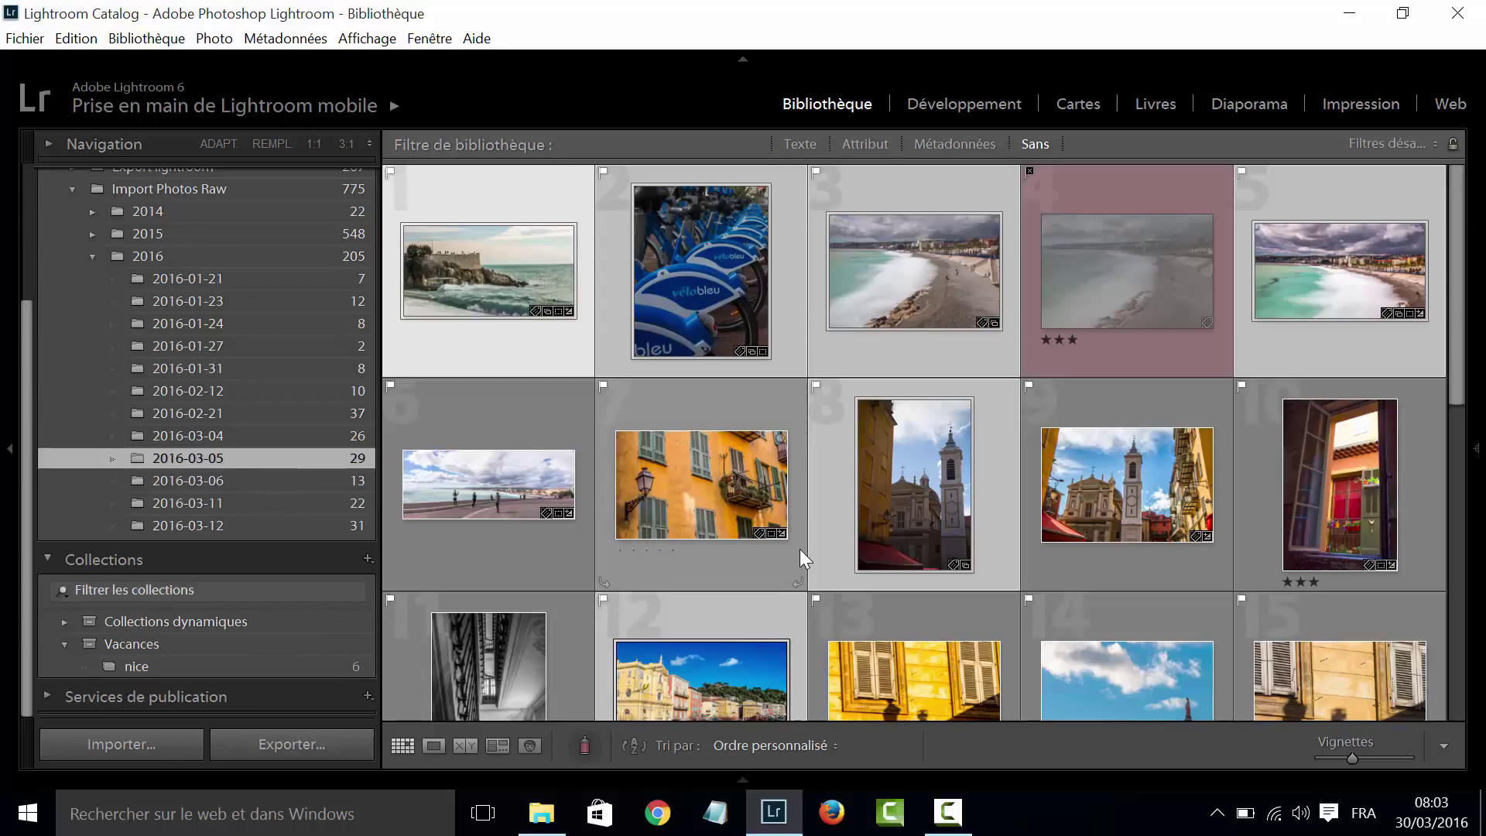
{"action": "left_click", "coordinate": [287, 667]}
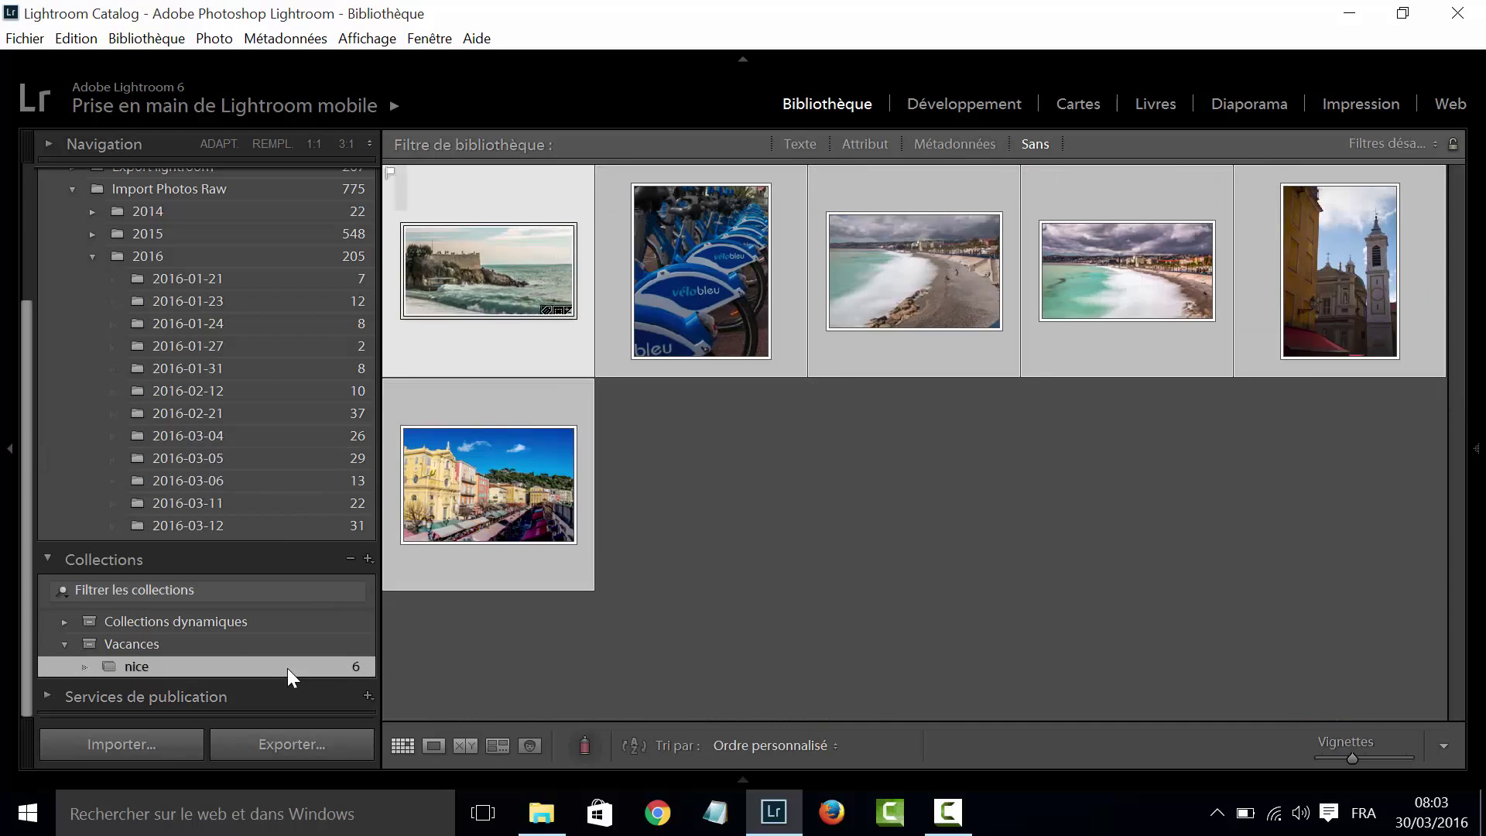